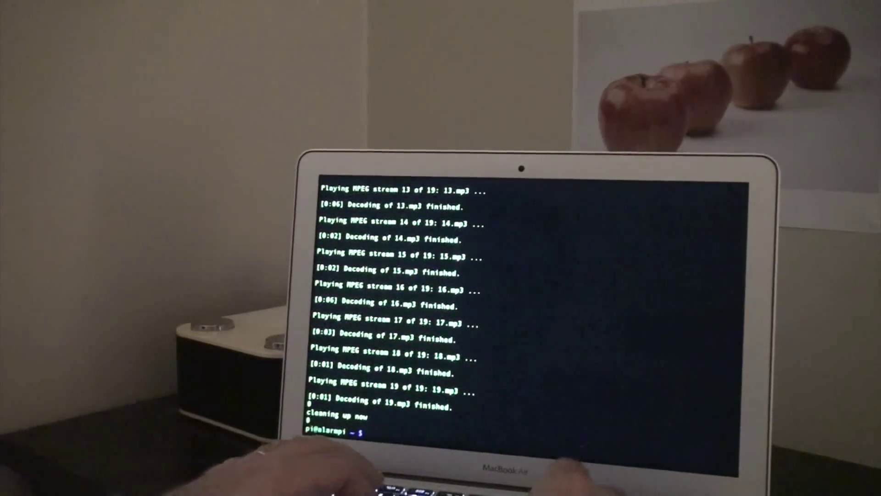
text(clear)
- Clear the terminal screen, then run subprocess_15.py with 'sudo python'
key(Return)
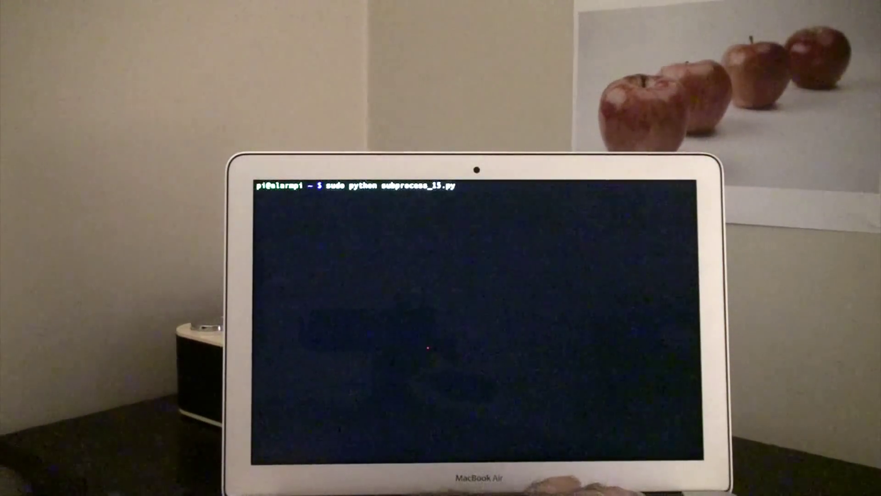
key(Return)
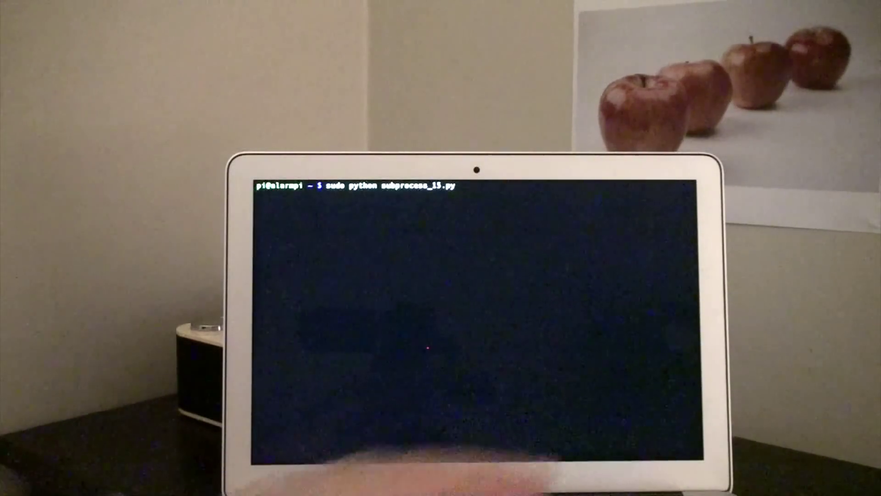